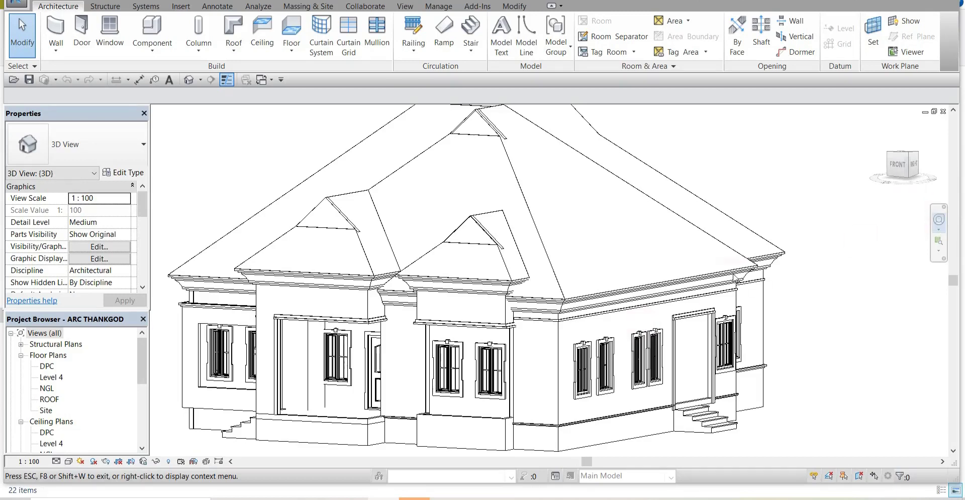
# Step: Start exporting the current 3D view of the house to the DXF CAD format
pyautogui.scroll(-2, 734, 276)
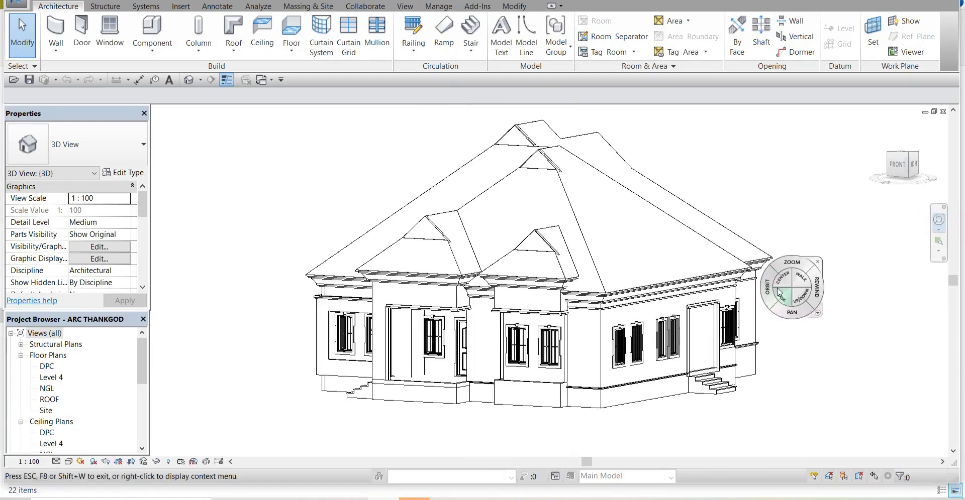
pyautogui.scroll(1, 776, 290)
pyautogui.scroll(-1, 758, 327)
pyautogui.moveTo(744, 314)
pyautogui.mouseDown()
pyautogui.moveTo(757, 313)
pyautogui.moveTo(679, 321)
pyautogui.moveTo(754, 312)
pyautogui.moveTo(762, 327)
pyautogui.moveTo(753, 321)
pyautogui.mouseUp()
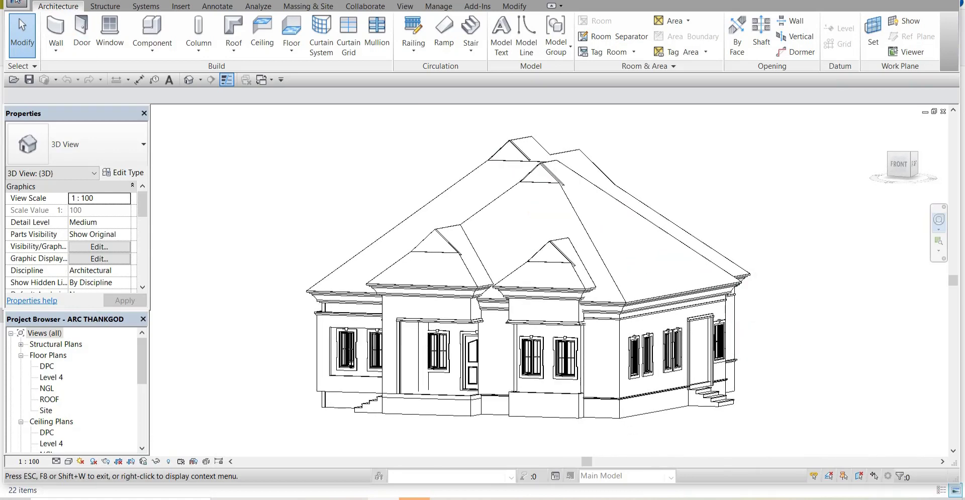
pyautogui.click(18, 4)
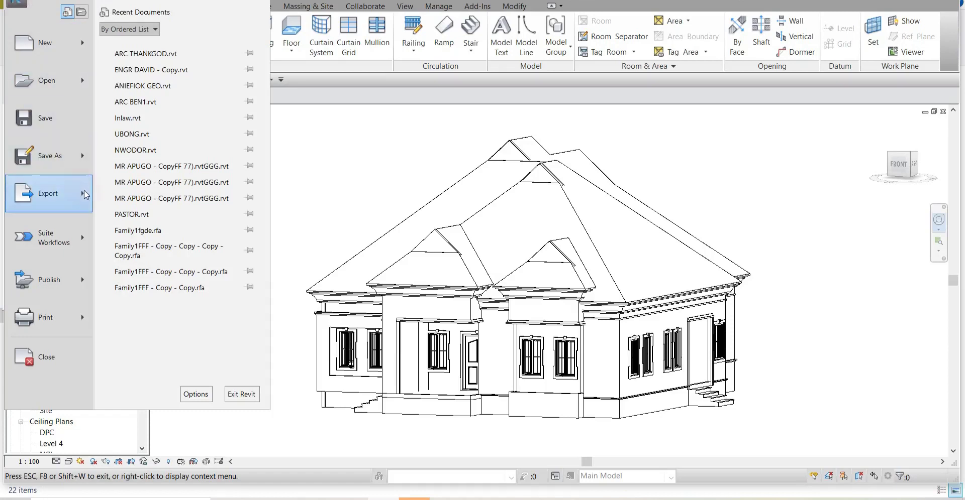
pyautogui.moveTo(85, 197)
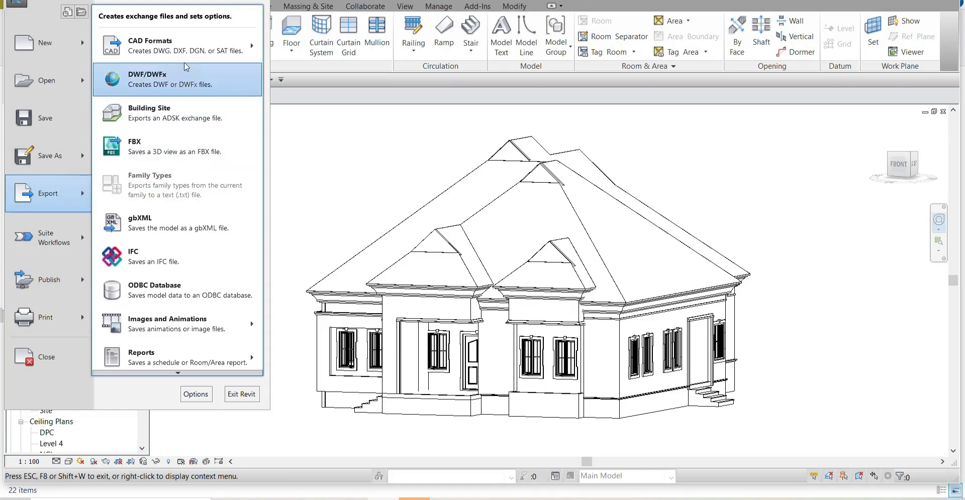
pyautogui.moveTo(187, 60)
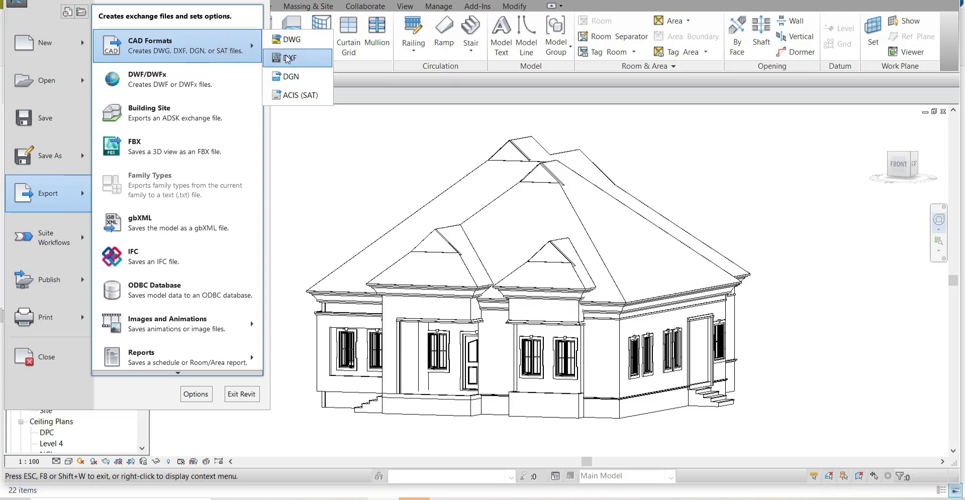
pyautogui.press('Escape')
pyautogui.press('Escape')
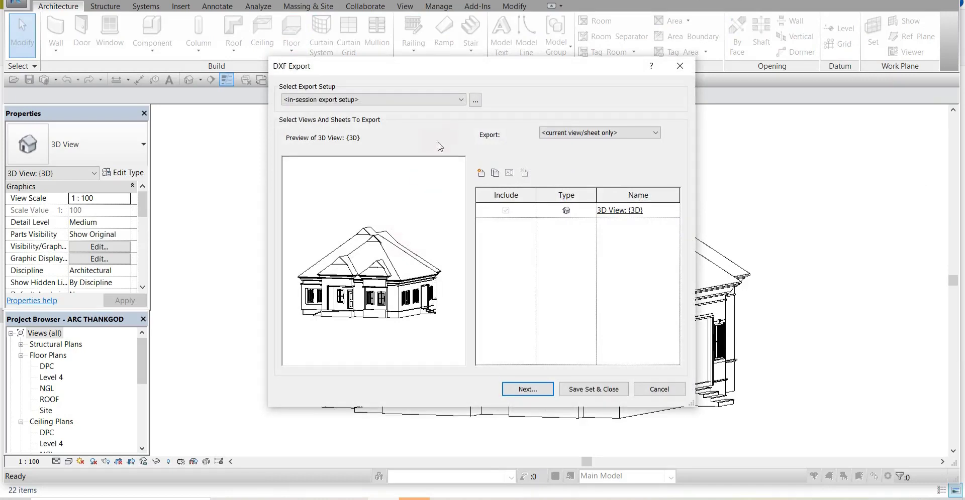
# Step: Configure the DXF export setup to use True color (RGB values) and export solids as ACIS solids
pyautogui.click(475, 102)
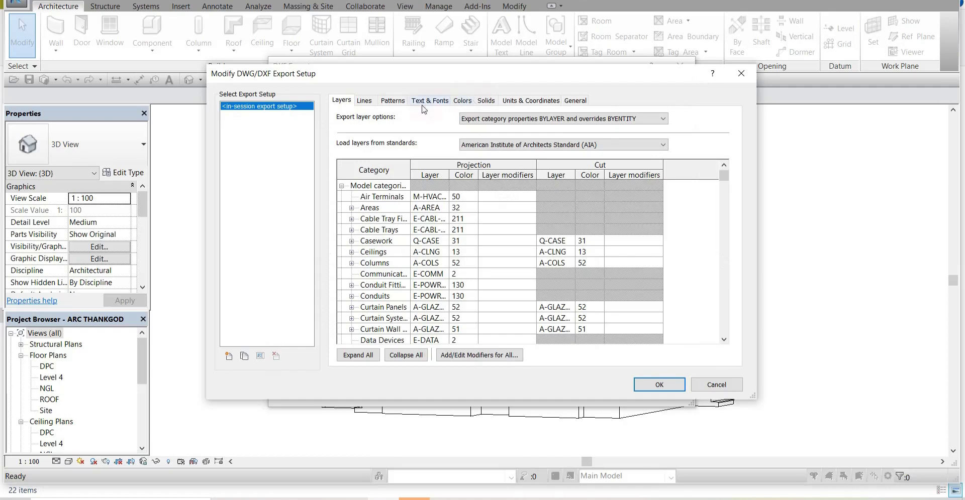
pyautogui.click(461, 100)
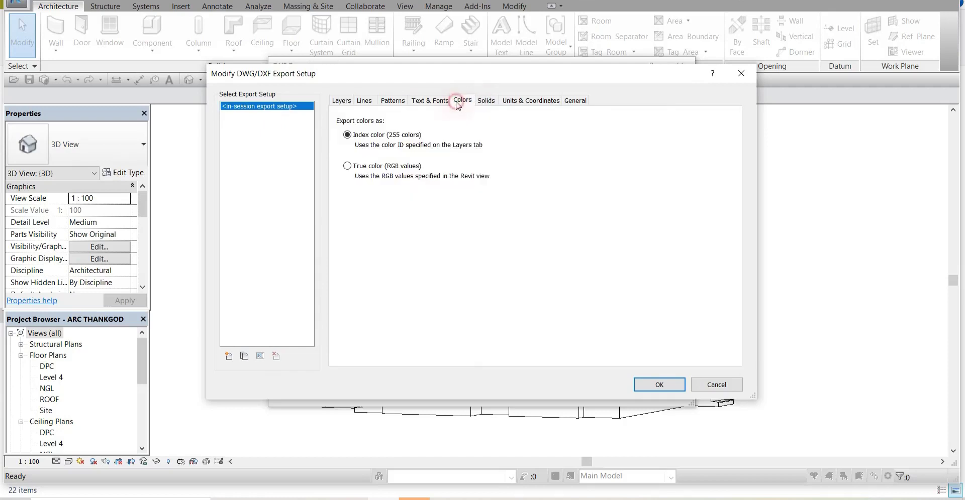
pyautogui.click(347, 166)
pyautogui.click(488, 103)
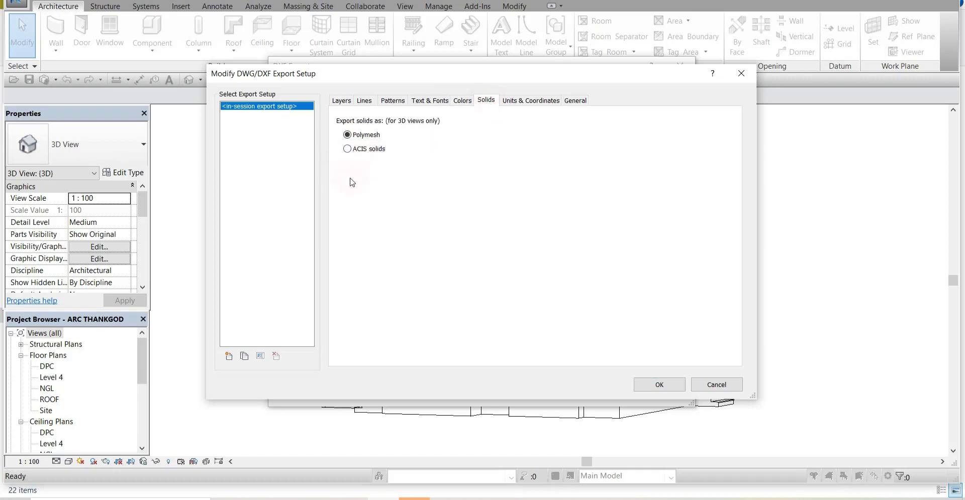
pyautogui.click(347, 149)
pyautogui.click(660, 392)
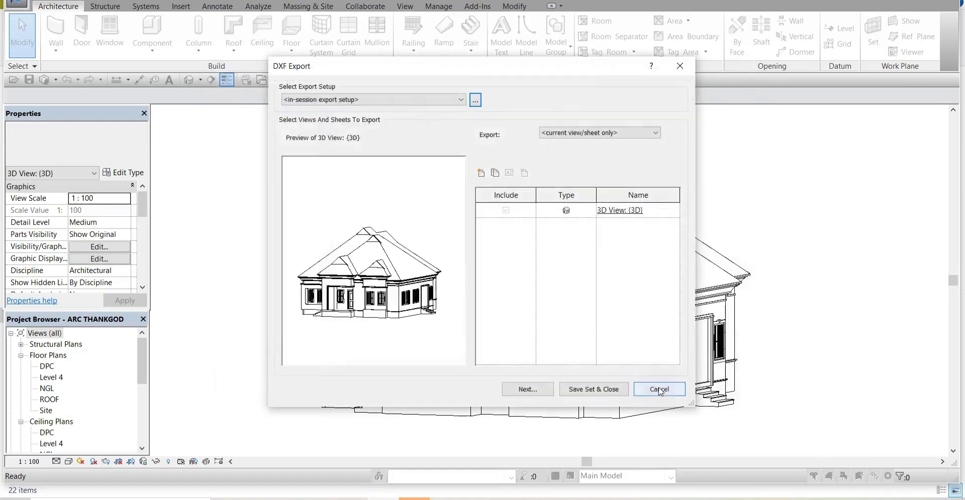
# Step: Export the 3D view to the Desktop as an AutoCAD 2013 DXF file, appending "tt" to the suggested file name
pyautogui.click(527, 390)
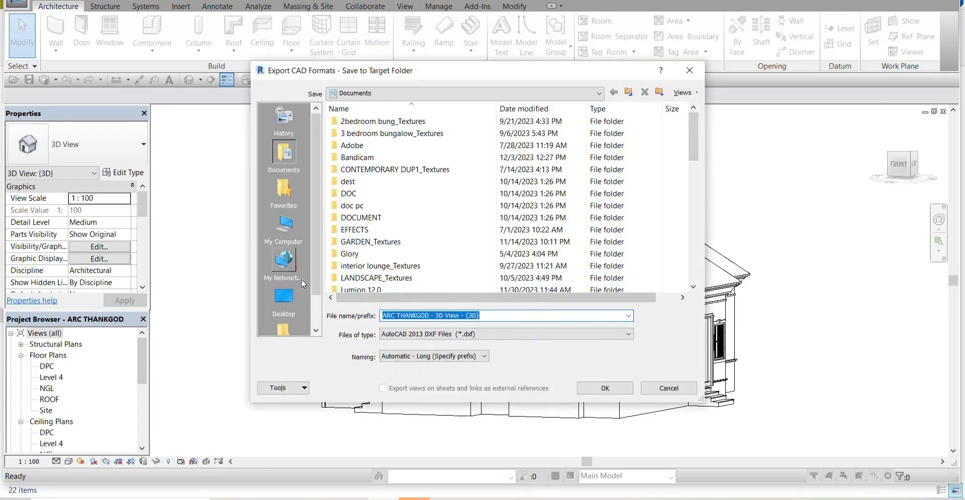
pyautogui.click(283, 299)
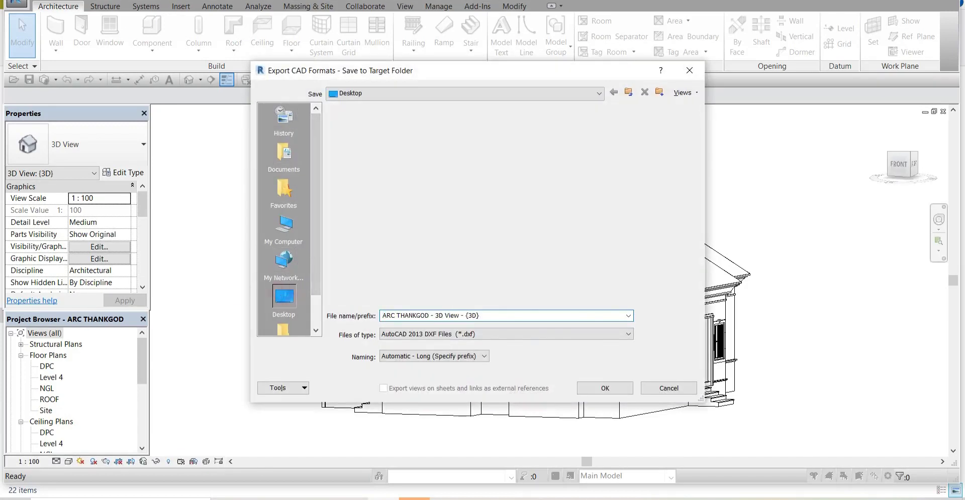
pyautogui.click(480, 316)
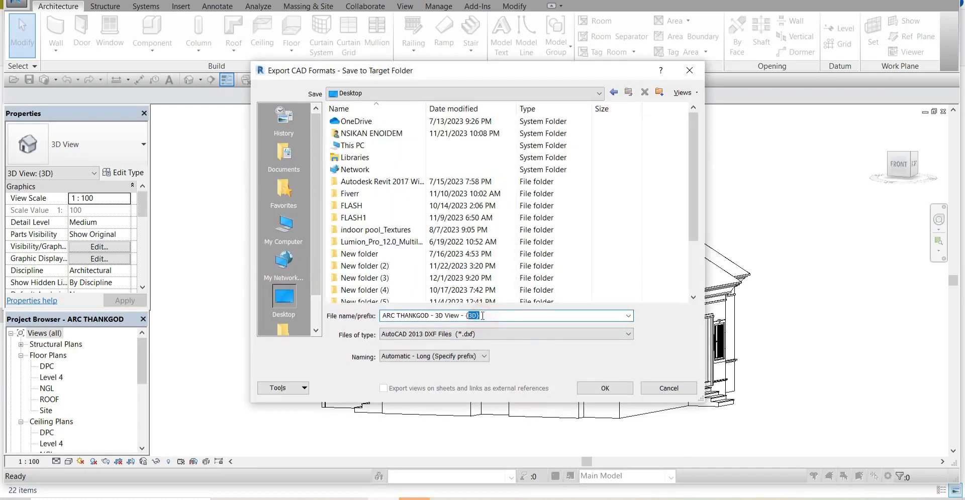
pyautogui.write('tt')
pyautogui.click(604, 389)
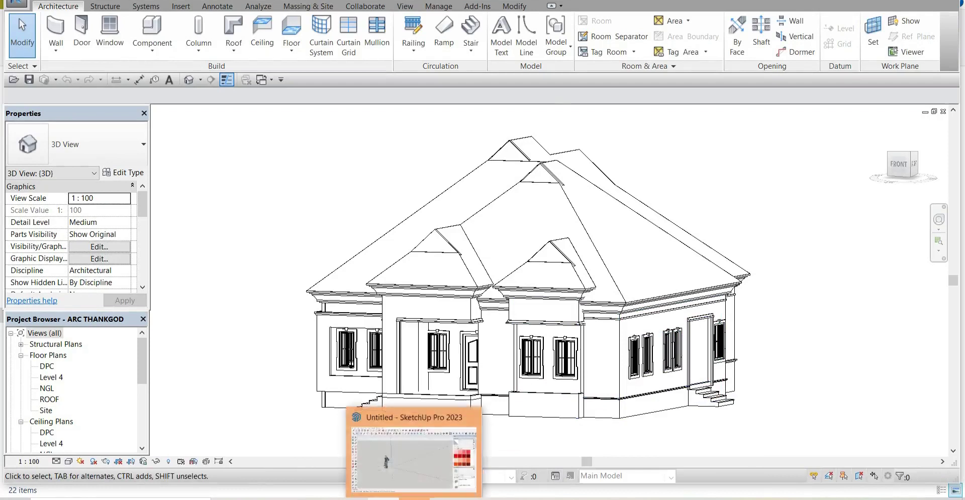
# Step: Switch to the untitled model in SketchUp Pro 2023
pyautogui.click(414, 499)
pyautogui.scroll(-1, 401, 255)
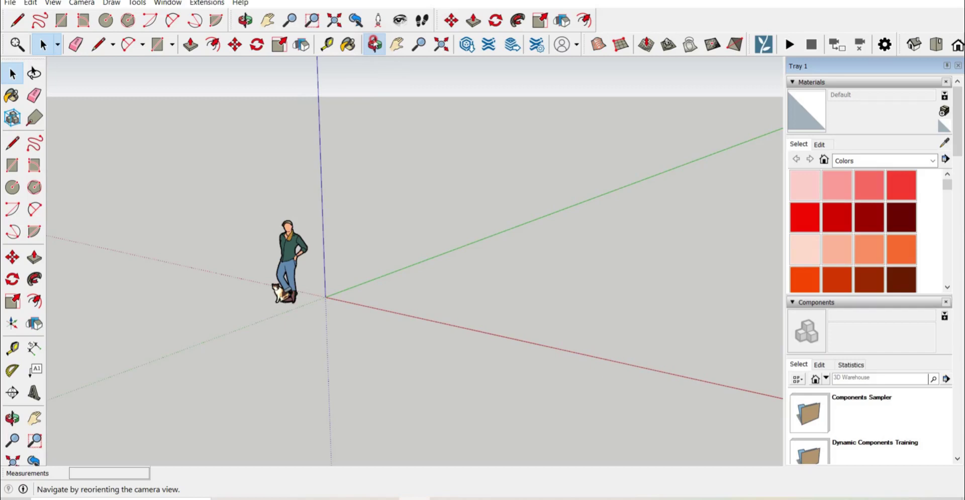
pyautogui.click(374, 44)
pyautogui.moveTo(349, 312); pyautogui.dragTo(292, 366)
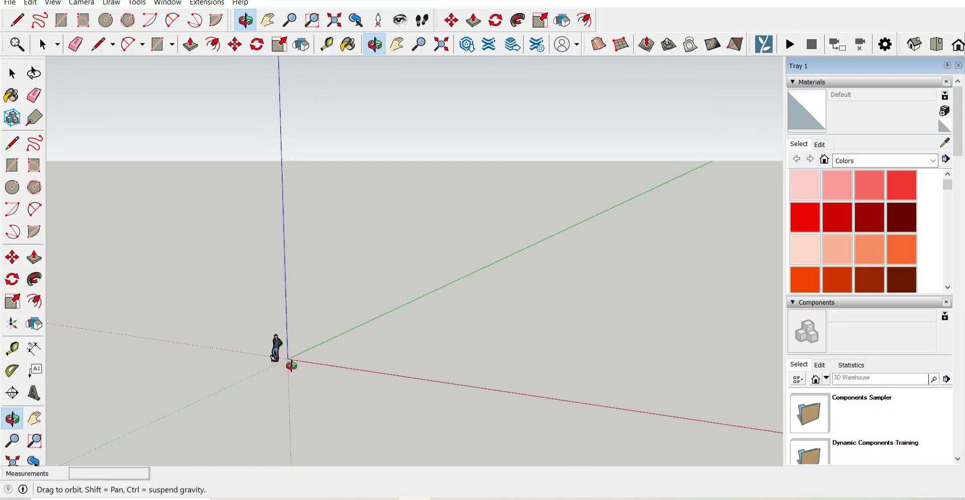
pyautogui.scroll(3, 292, 366)
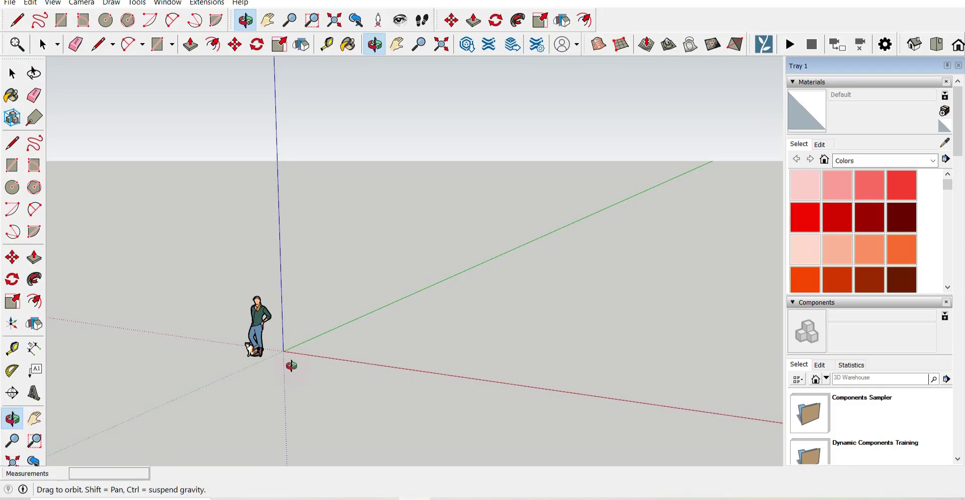
# Step: Import the exported house DXF file ending in "tt" from the Desktop and dismiss the import results
pyautogui.click(9, 3)
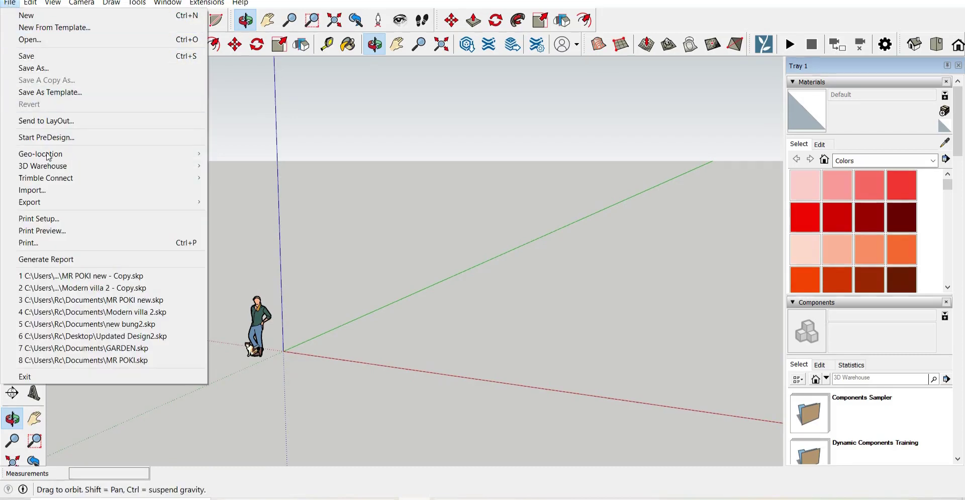
pyautogui.click(48, 191)
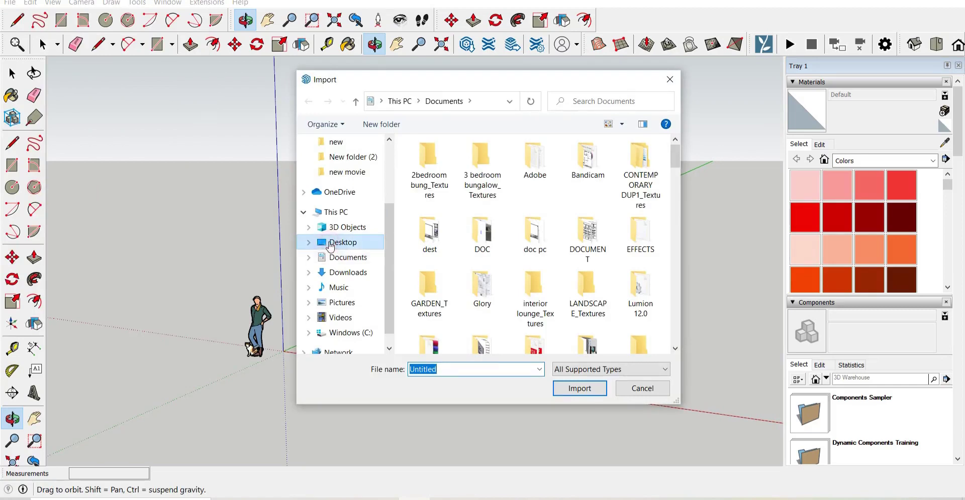
pyautogui.click(342, 243)
pyautogui.moveTo(672, 166); pyautogui.dragTo(671, 245)
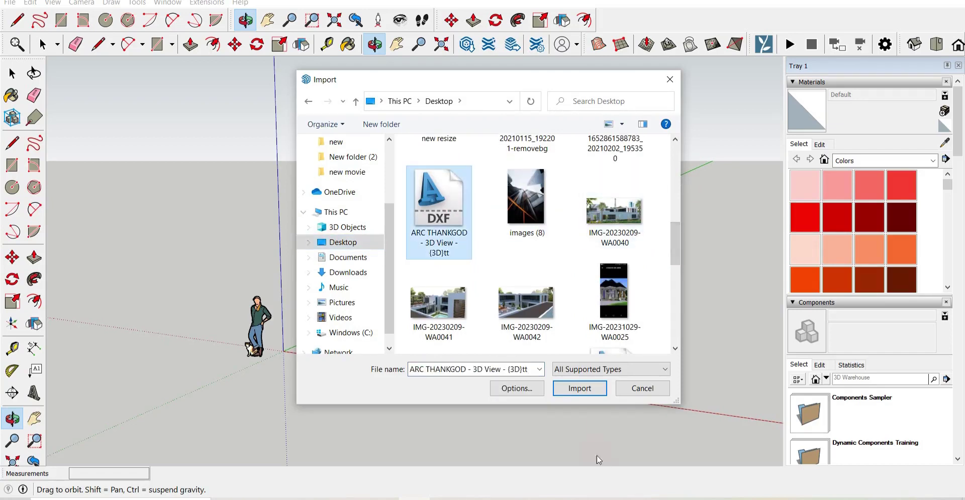
pyautogui.click(573, 389)
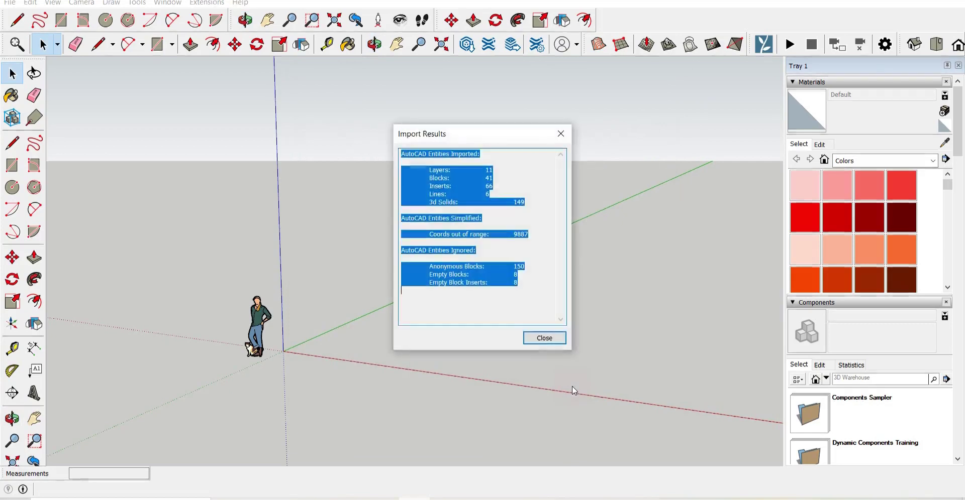
pyautogui.click(550, 339)
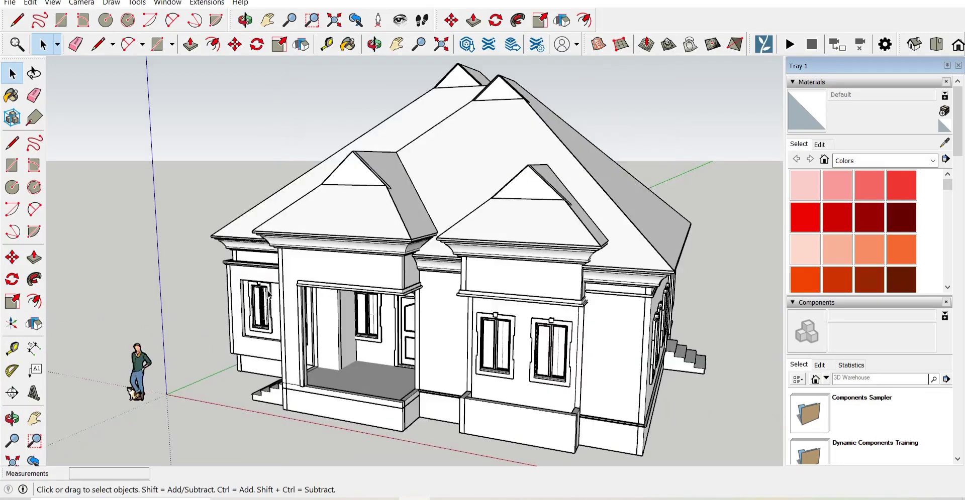
pyautogui.moveTo(374, 81); pyautogui.dragTo(442, 355)
pyautogui.scroll(5, 442, 355)
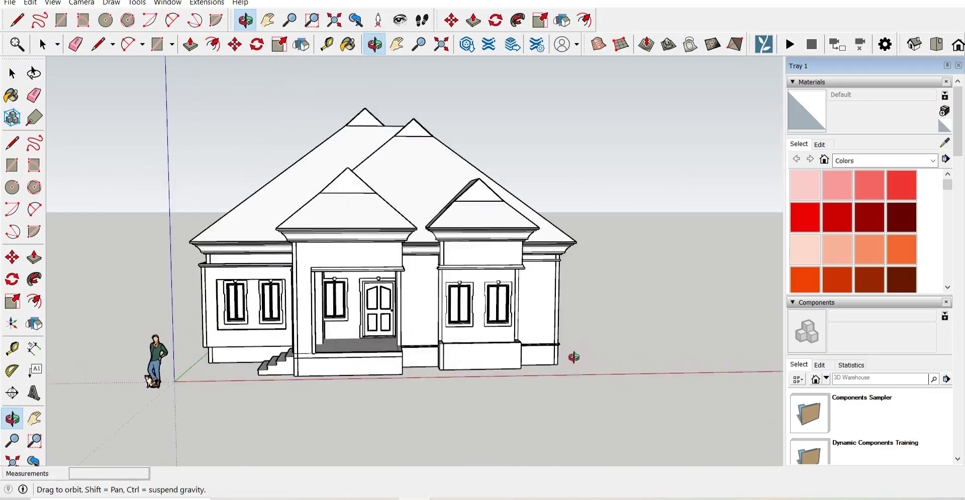
pyautogui.scroll(-2, 601, 357)
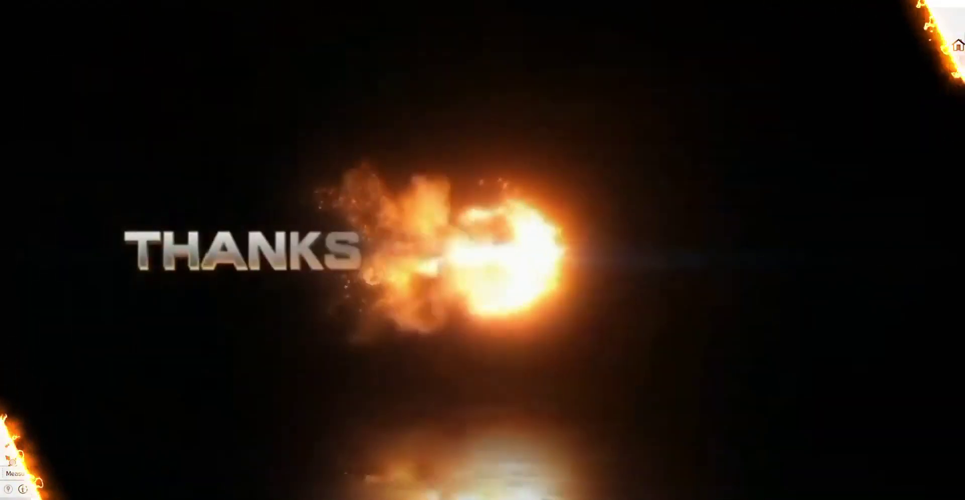